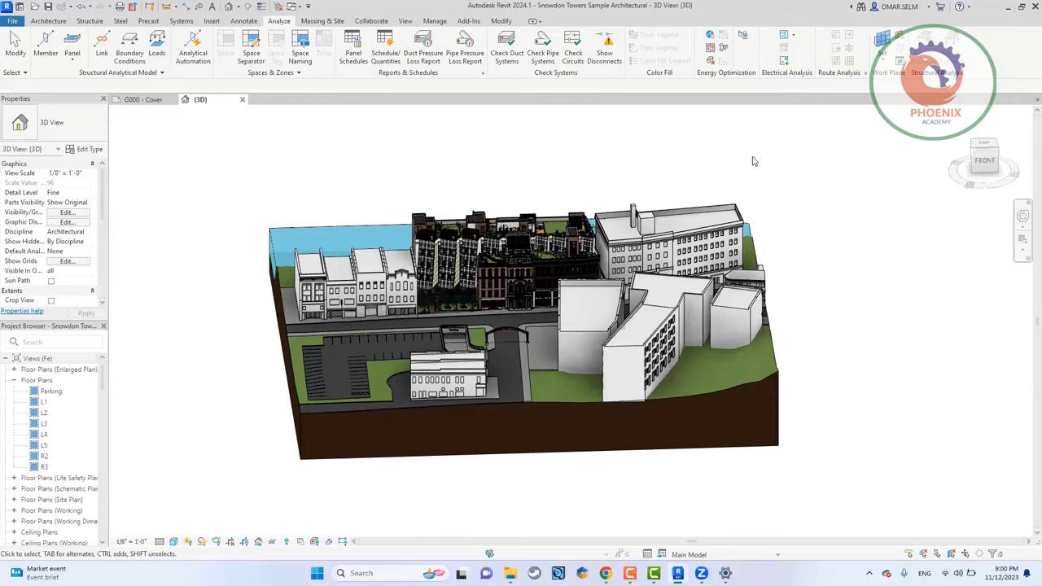
# - Open the energy settings, set the energy analytical model mode to Use Building Elements, and fit the parameter columns to the dialog
pyautogui.click(743, 36)
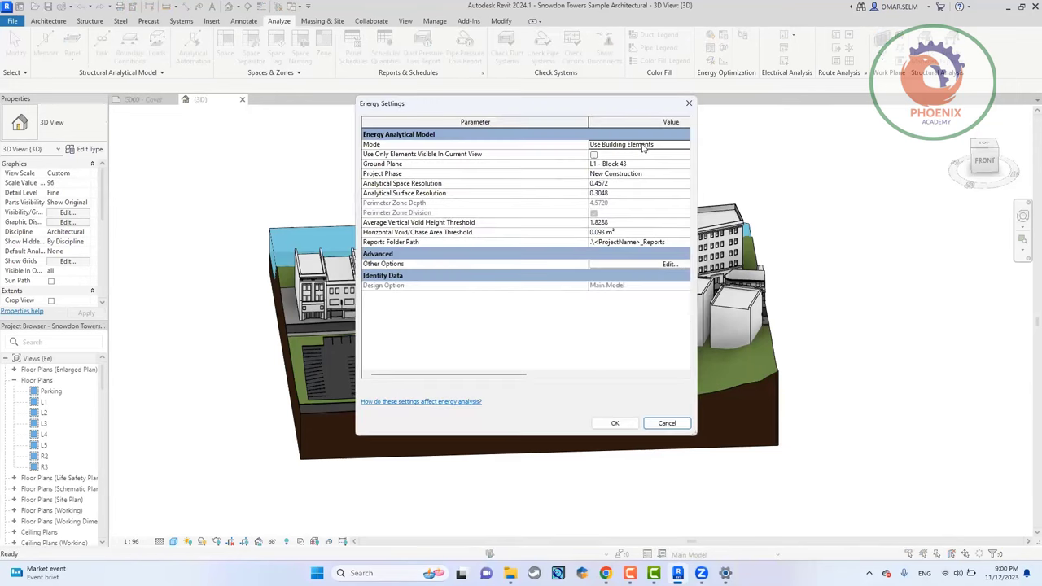
pyautogui.click(687, 148)
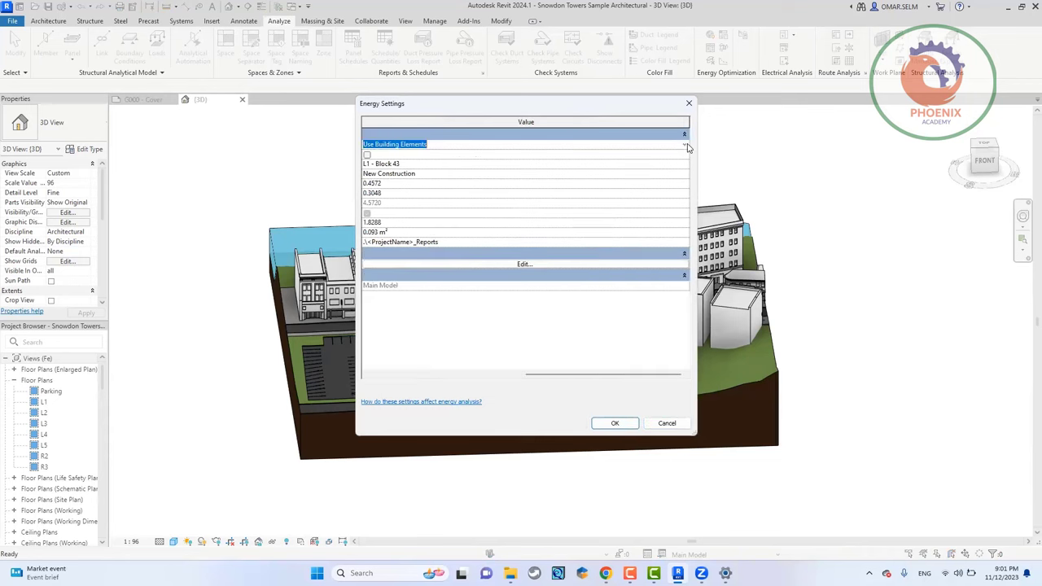
pyautogui.click(686, 147)
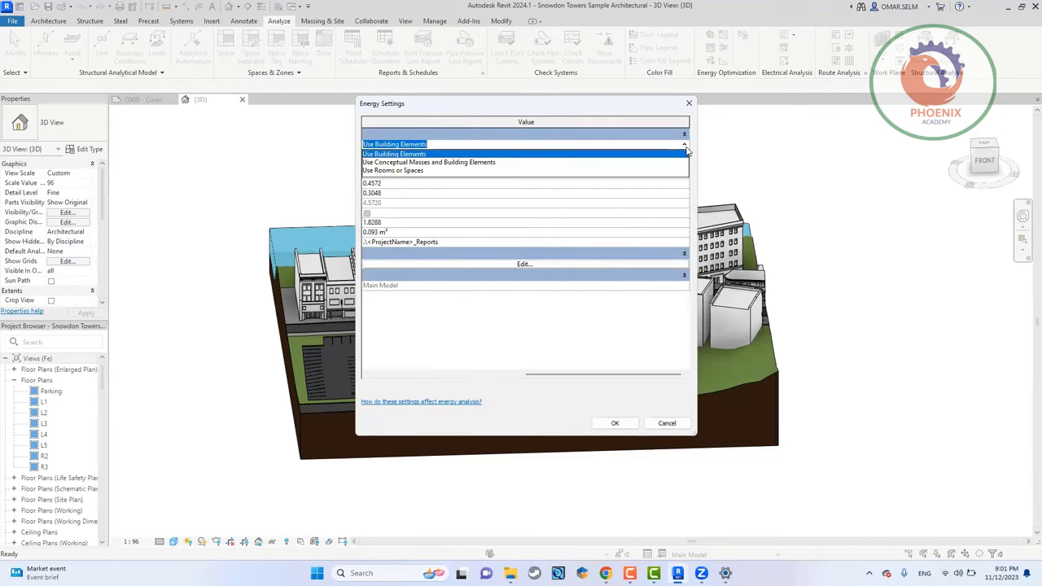
pyautogui.click(547, 154)
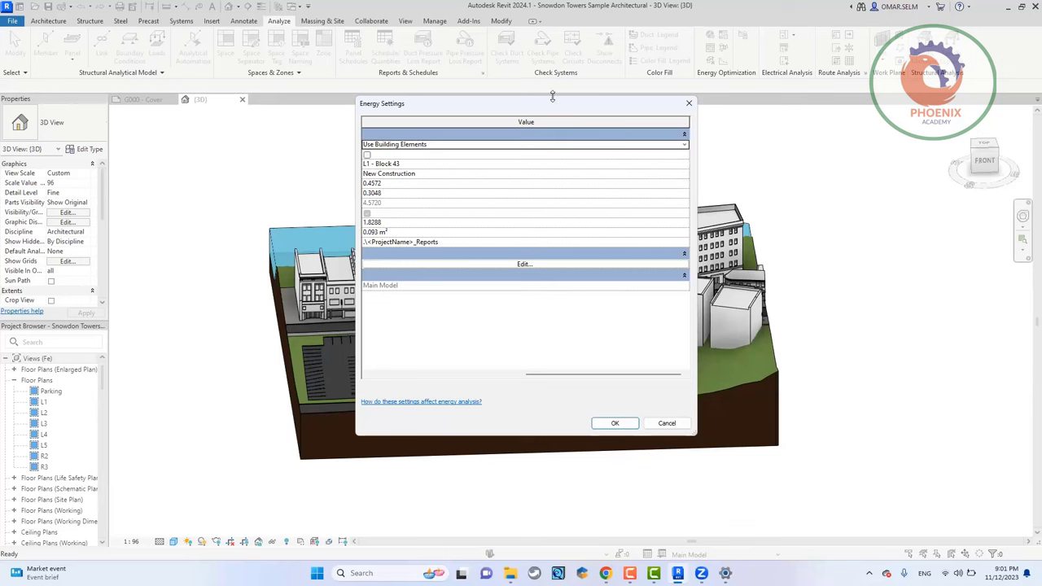
pyautogui.click(481, 375)
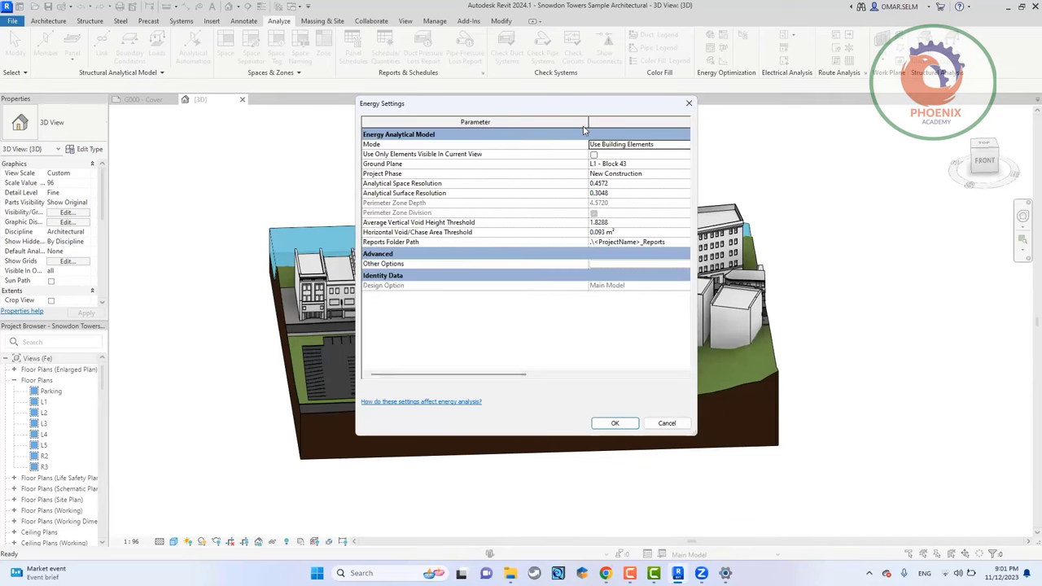
pyautogui.moveTo(589, 122); pyautogui.dragTo(515, 122)
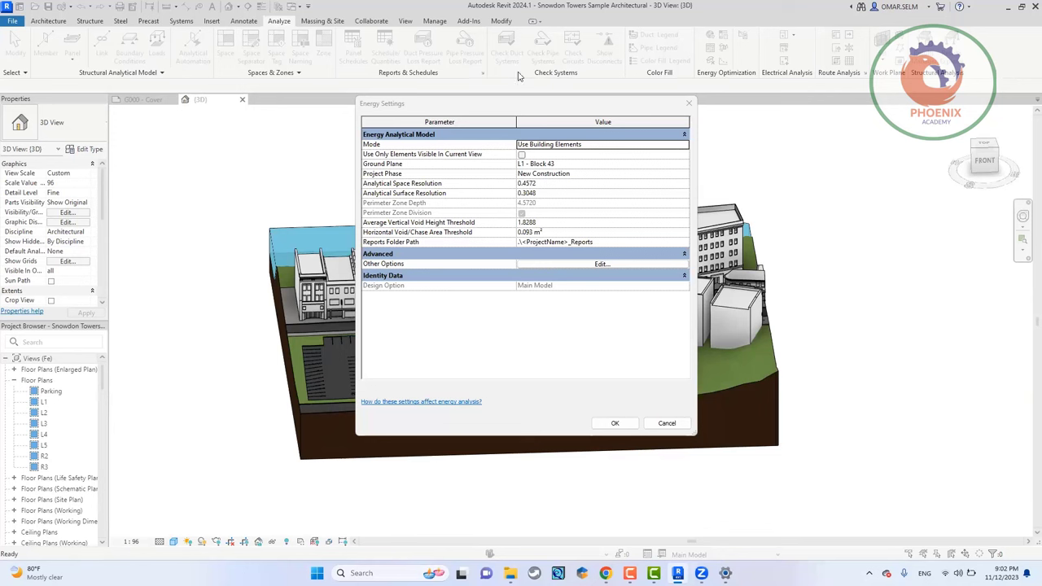
pyautogui.click(600, 184)
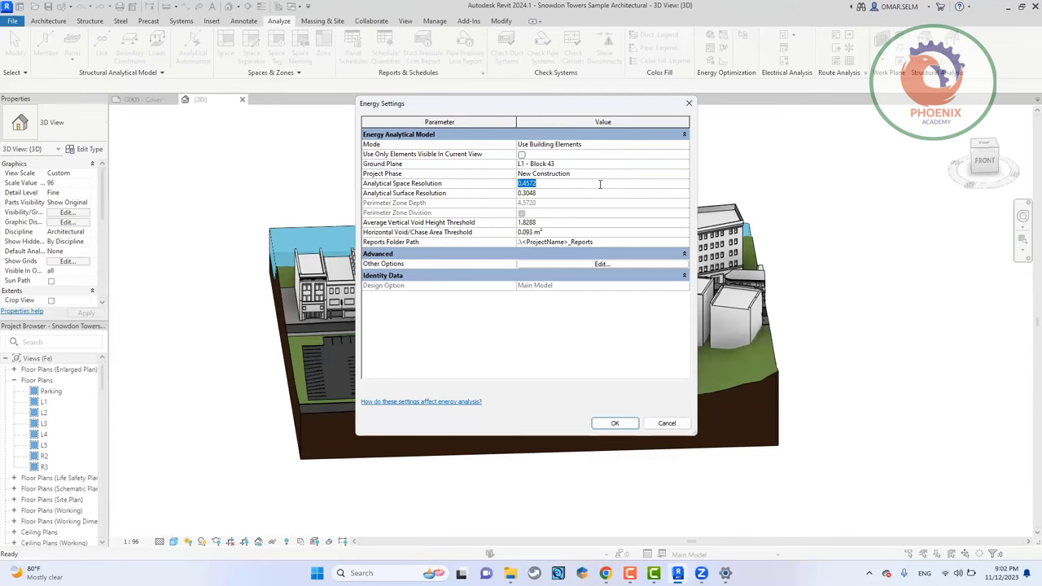
pyautogui.press('F1')
# - Set the export complexity to Simple in the advanced energy settings
pyautogui.click(635, 264)
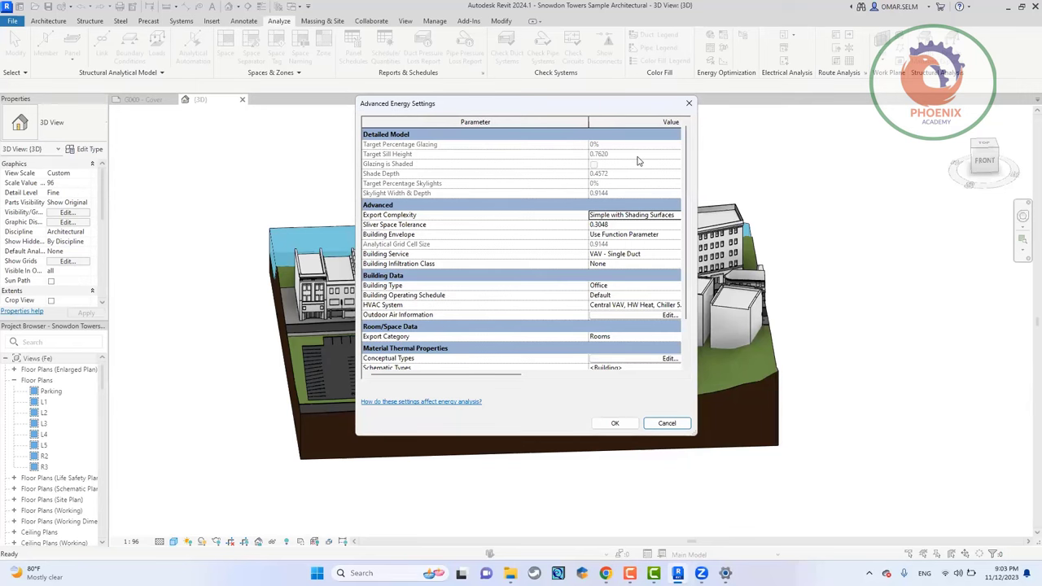
pyautogui.moveTo(600, 109); pyautogui.dragTo(751, 120)
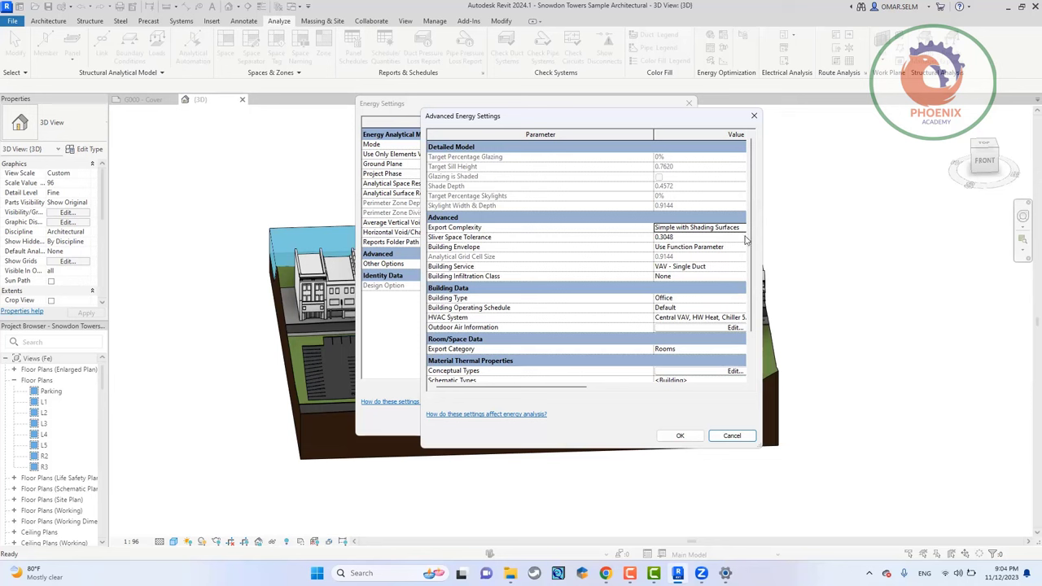
pyautogui.hscroll(3, 740, 228)
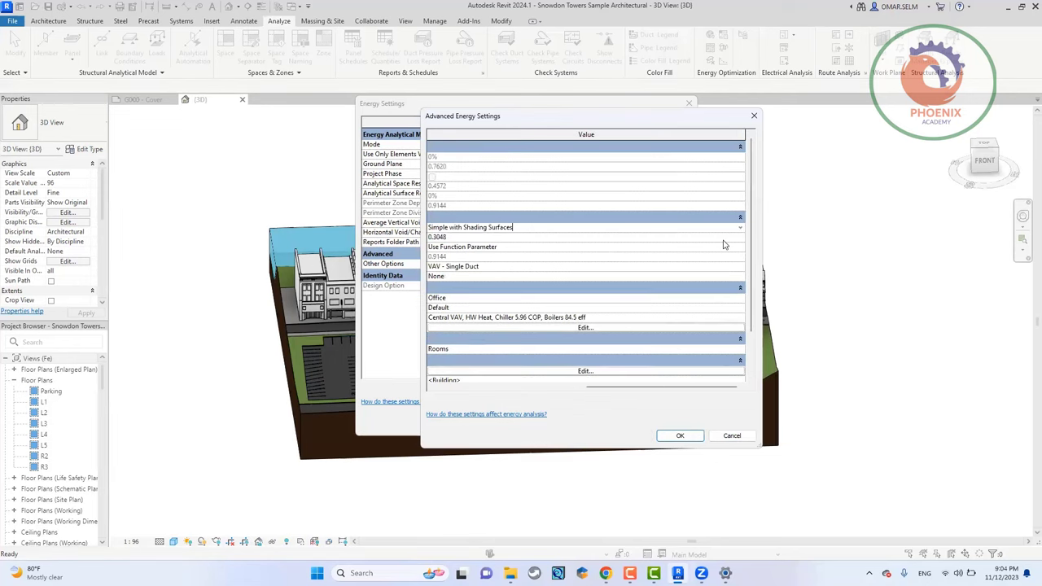
pyautogui.click(740, 227)
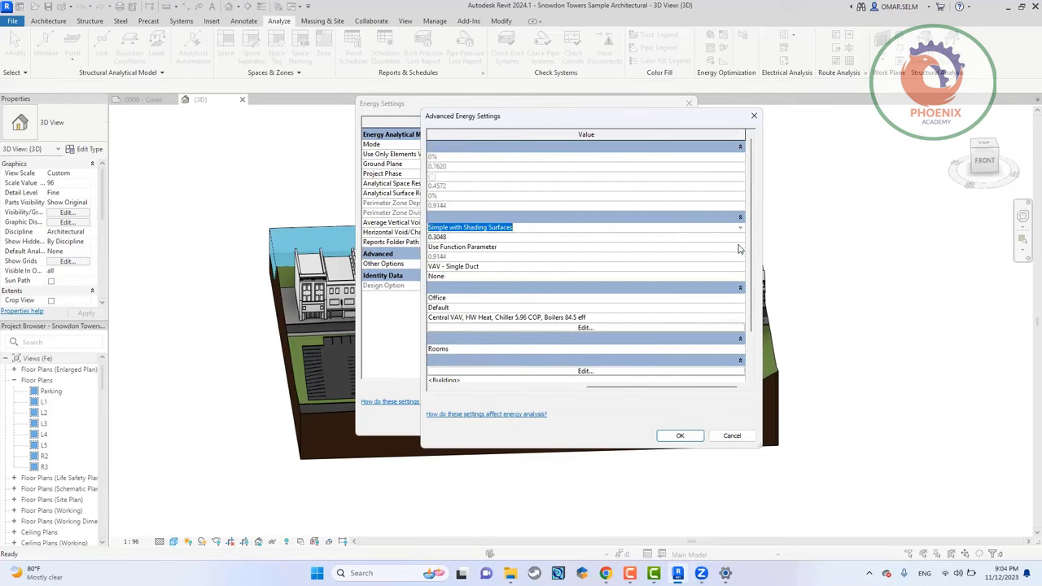
pyautogui.click(741, 228)
pyautogui.click(453, 237)
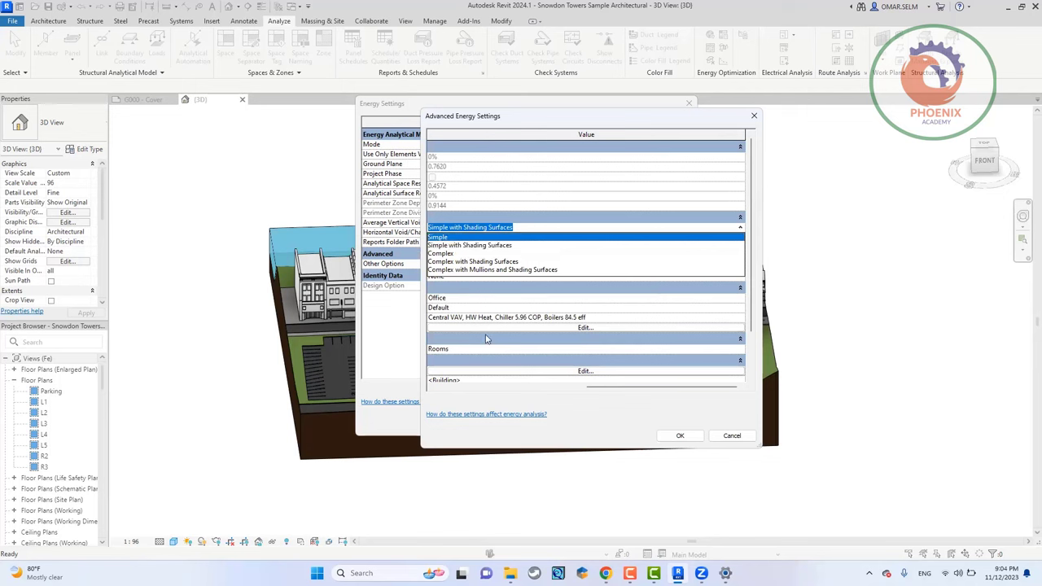
pyautogui.click(526, 388)
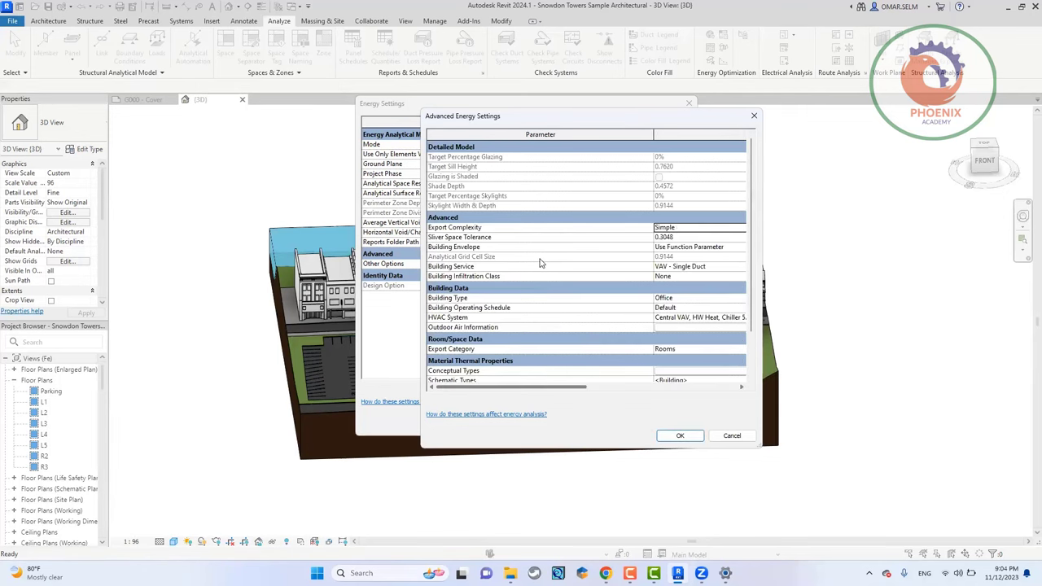
# - Check the Building Envelope setting and enlarge the advanced energy settings dialog to show parameters and values side by side
pyautogui.click(741, 252)
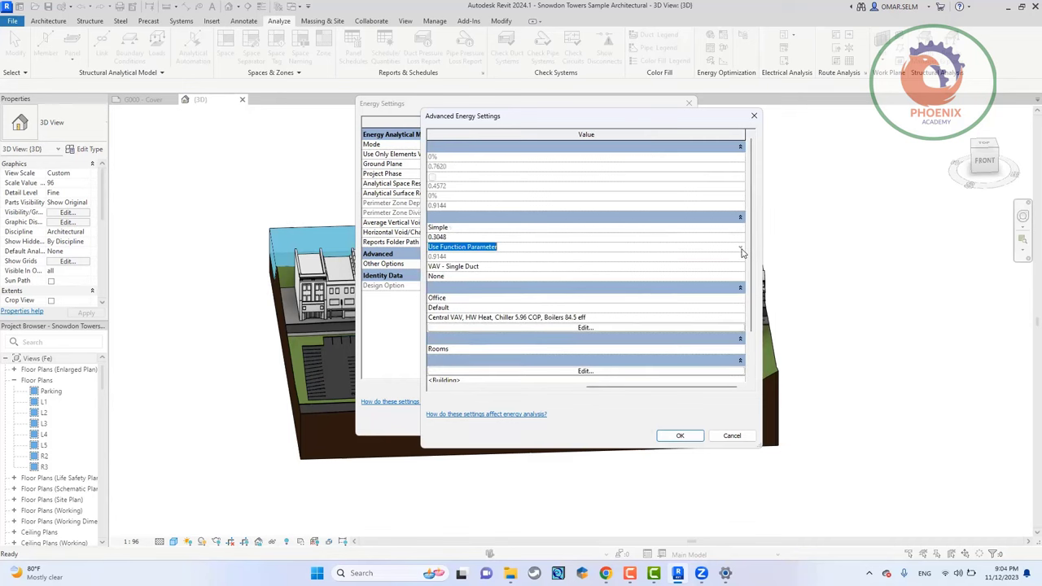
pyautogui.click(739, 250)
pyautogui.click(743, 254)
pyautogui.moveTo(414, 230); pyautogui.dragTo(118, 208)
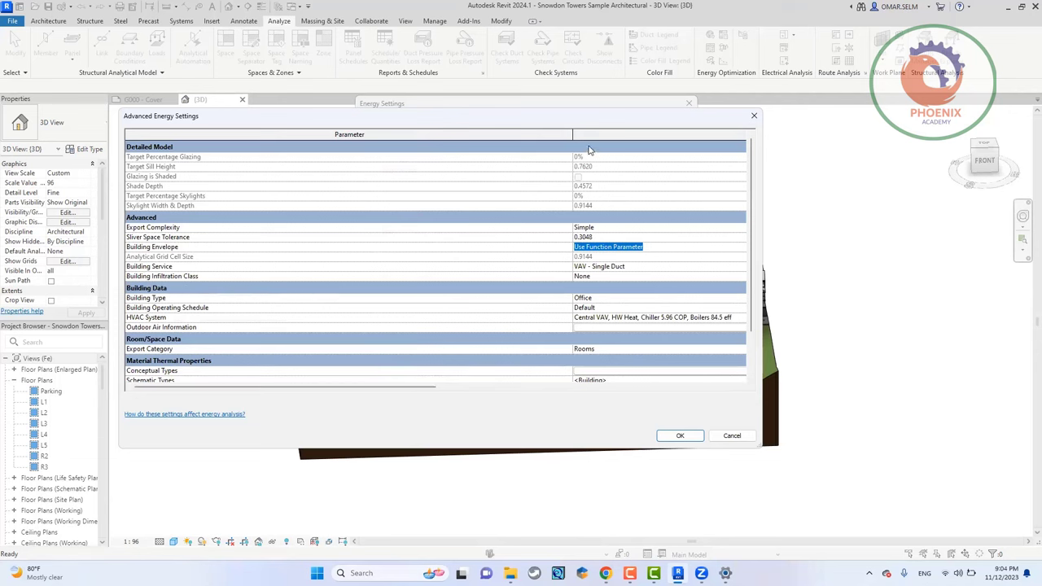
pyautogui.moveTo(573, 134); pyautogui.dragTo(291, 130)
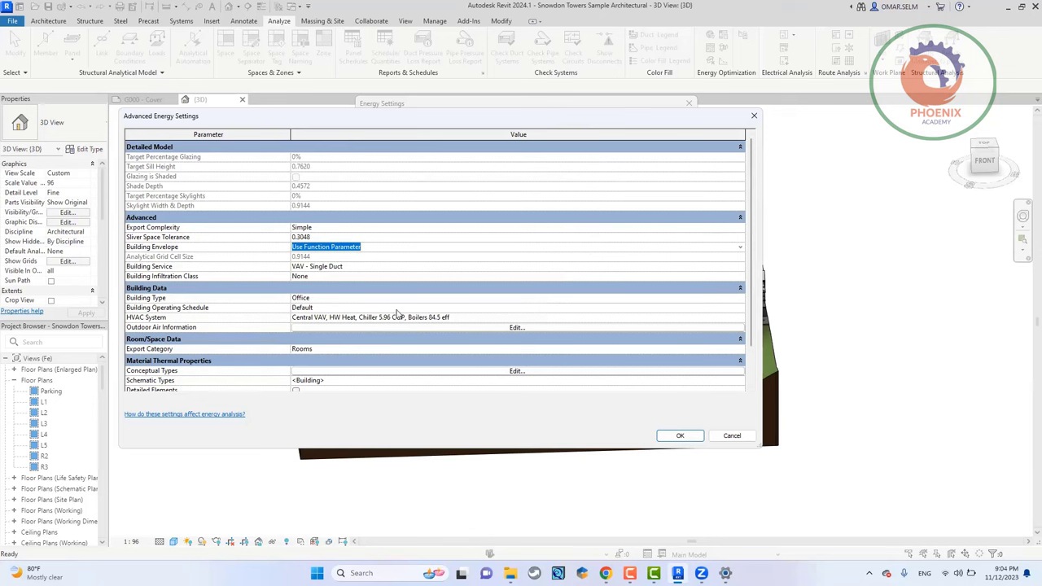
# - Review the available building types and building operating schedules in the building data settings
pyautogui.click(741, 299)
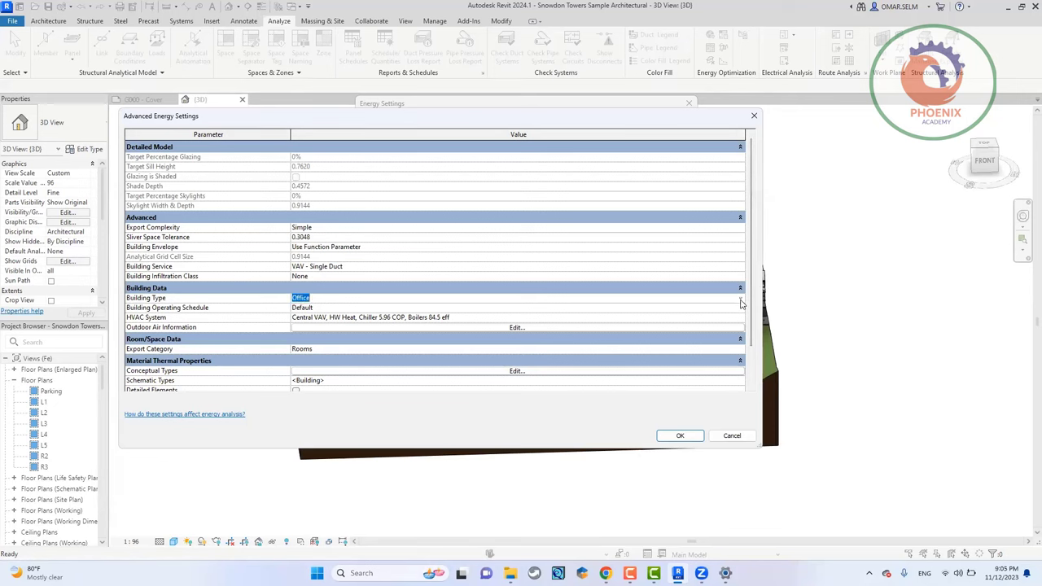
pyautogui.click(740, 301)
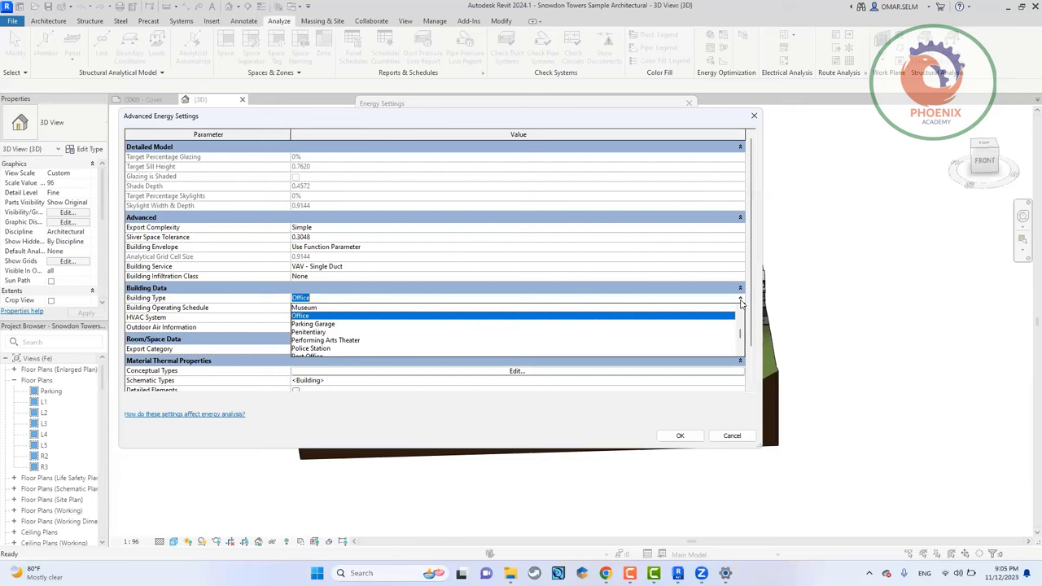
pyautogui.scroll(-2, 476, 340)
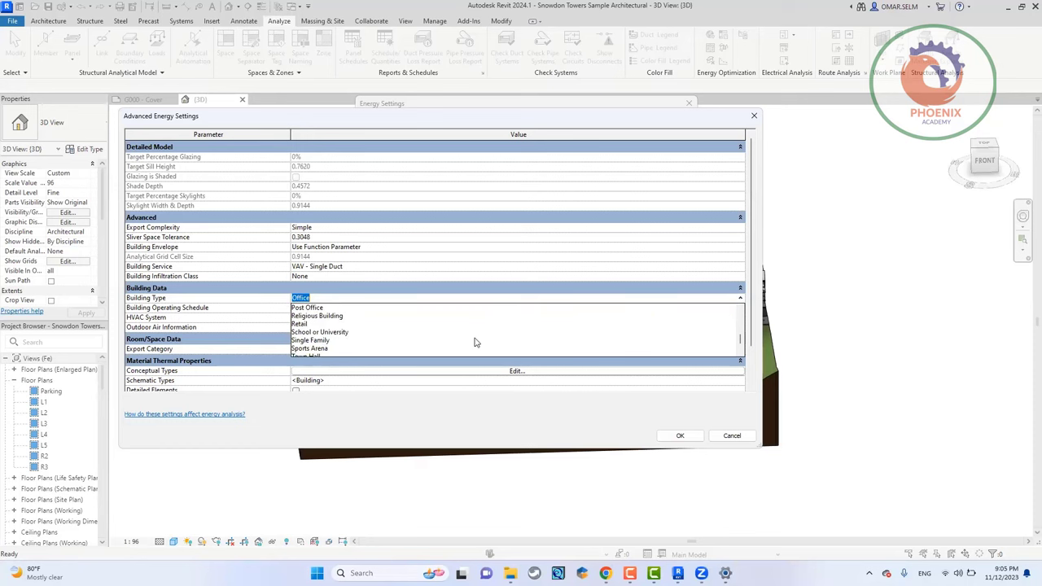
pyautogui.click(478, 418)
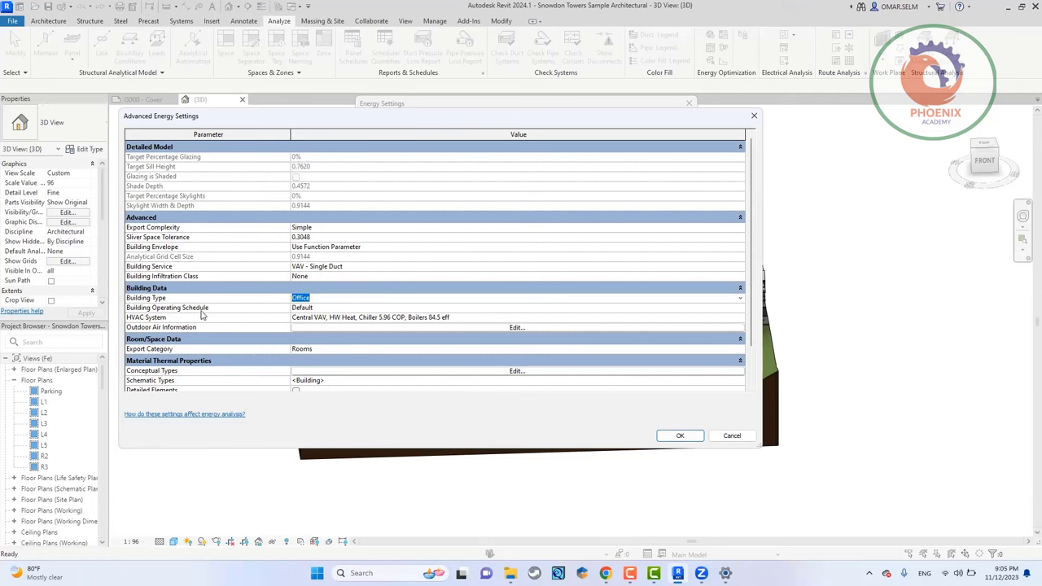
pyautogui.click(740, 310)
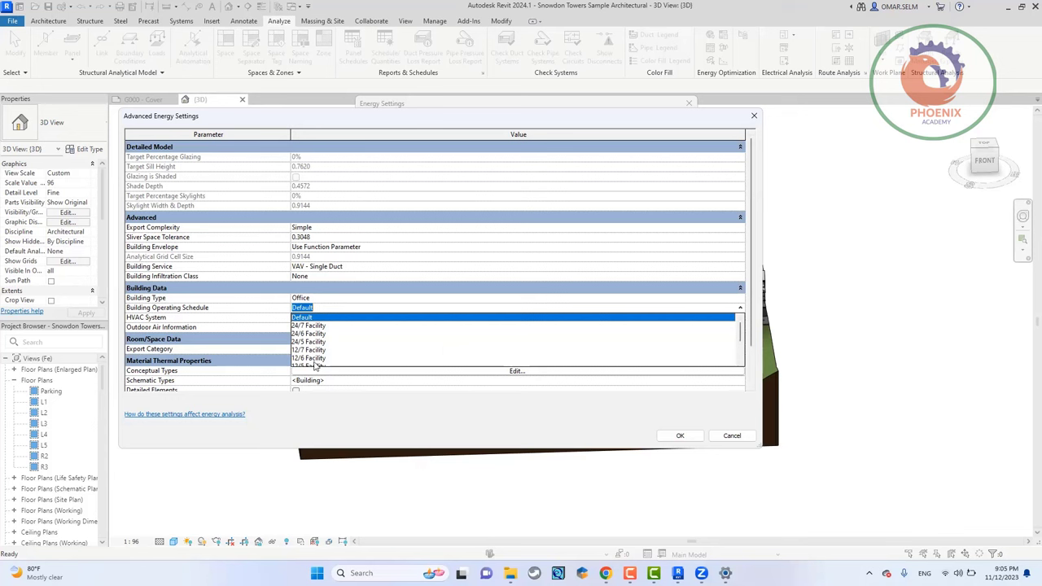
pyautogui.scroll(-2, 314, 362)
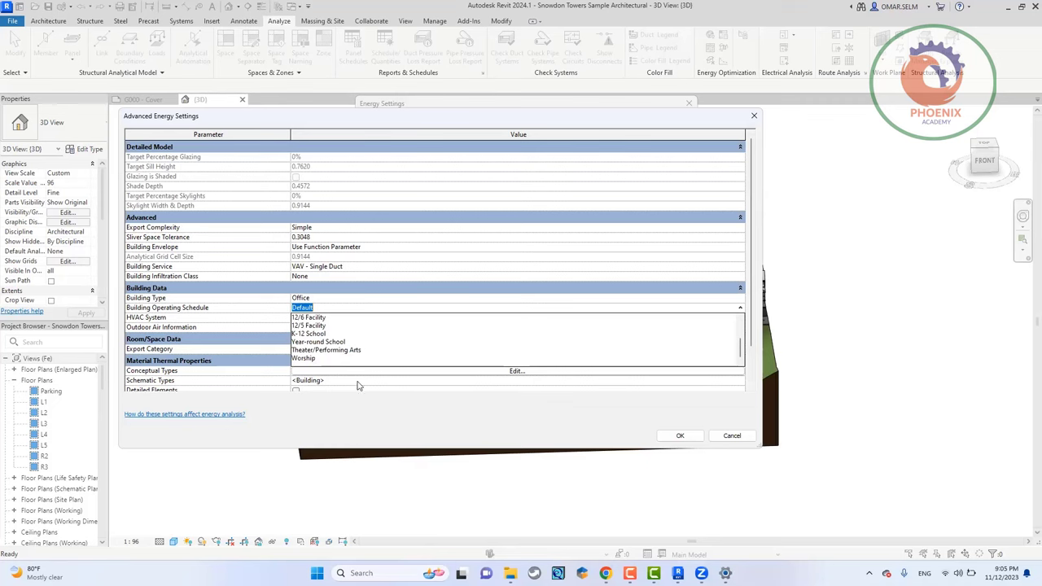
pyautogui.click(392, 402)
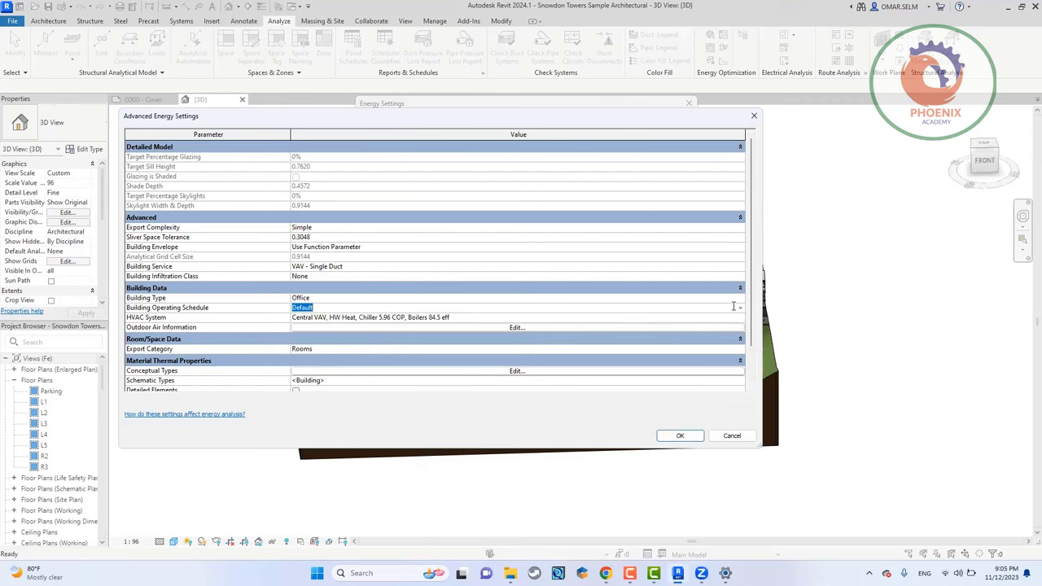
# - Check the export category setting, and close the advanced energy settings without applying changes
pyautogui.scroll(-2, 503, 378)
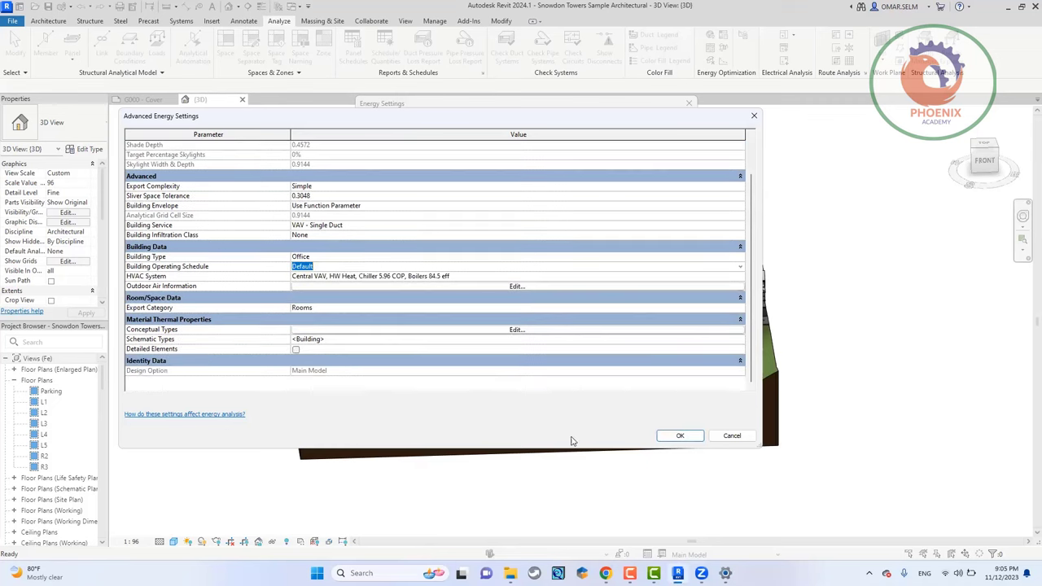
pyautogui.click(740, 308)
pyautogui.click(740, 308)
pyautogui.click(752, 116)
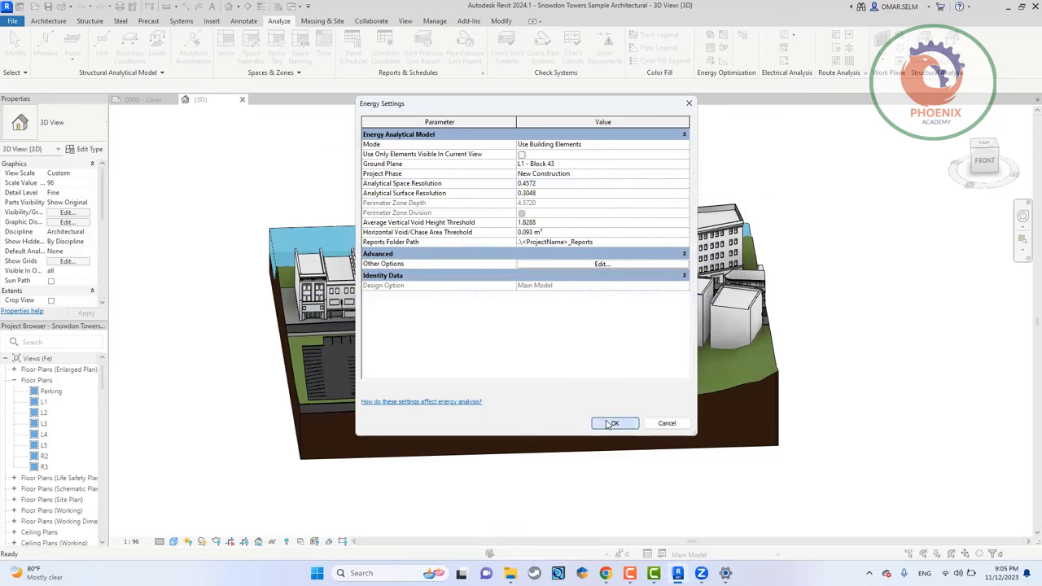
# - Accept the energy settings and update the energy analytical model, choosing to continue generation without making the linked models room bounding
pyautogui.click(611, 423)
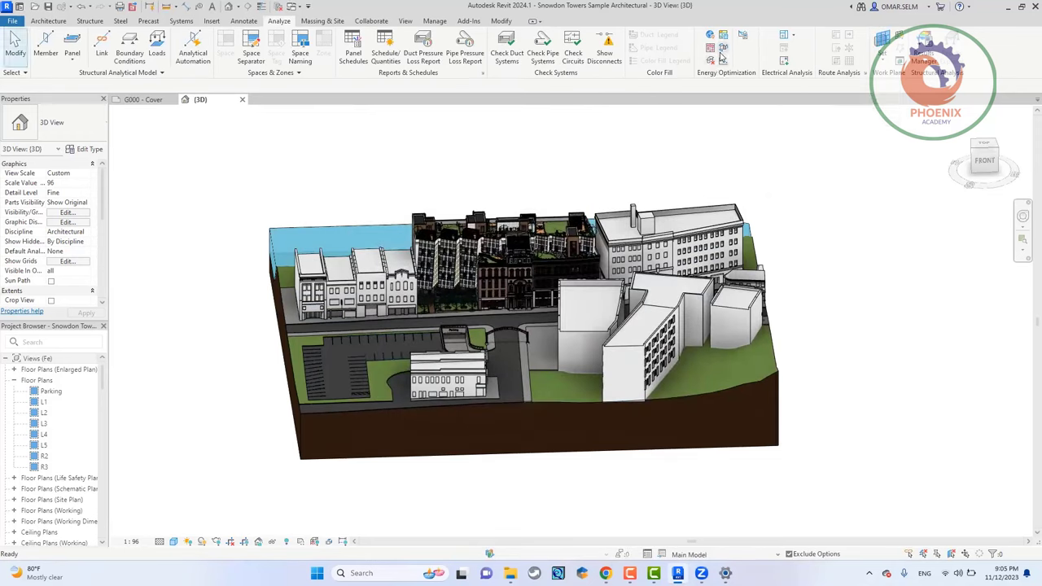
pyautogui.click(720, 57)
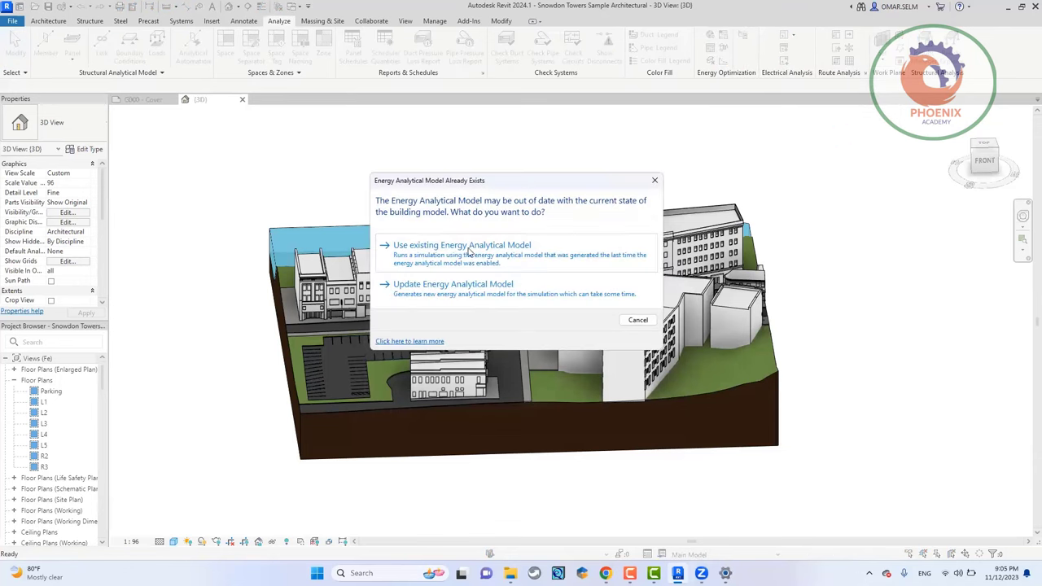
pyautogui.click(477, 296)
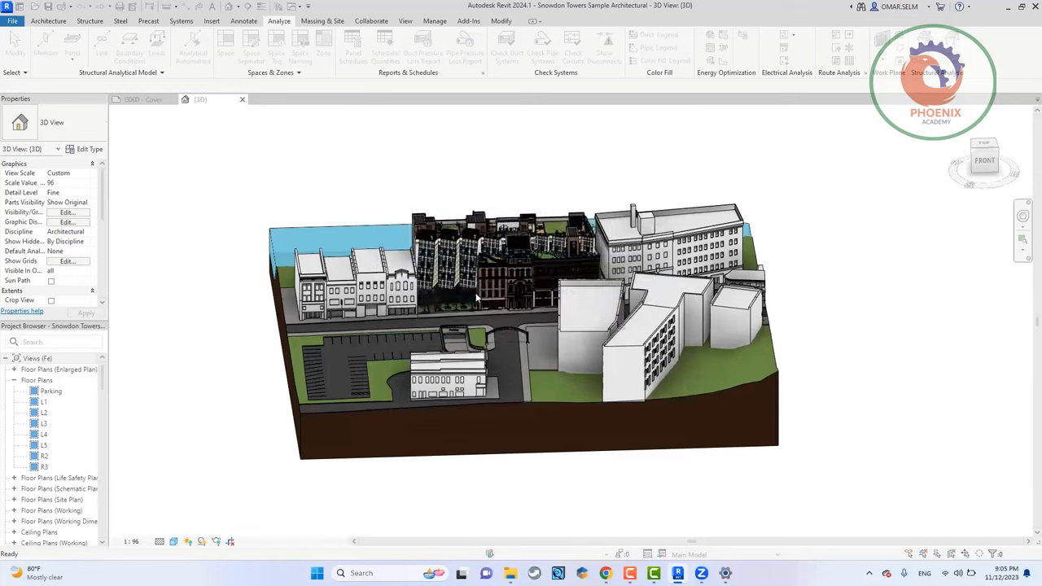
pyautogui.click(595, 275)
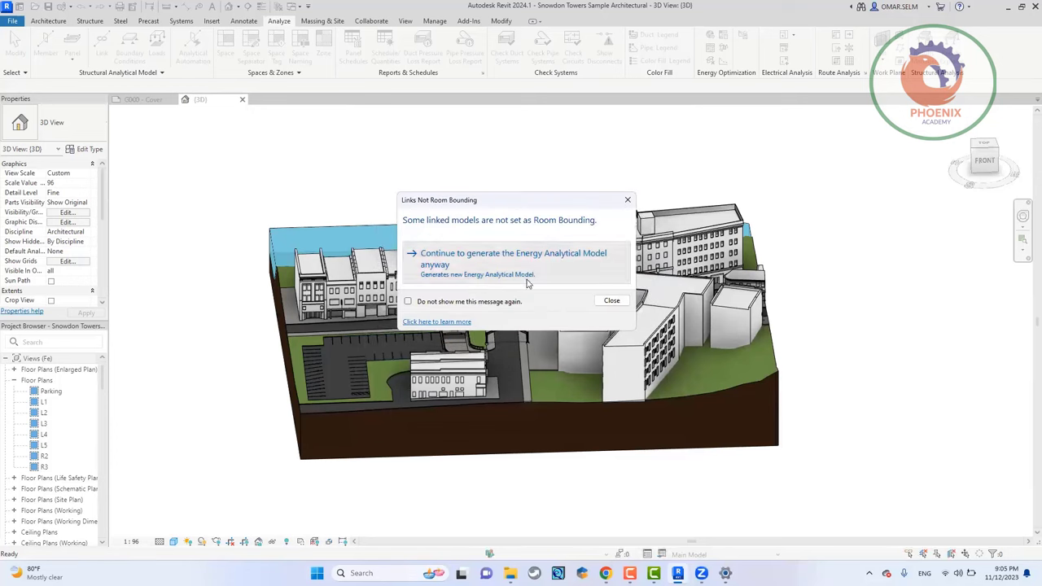